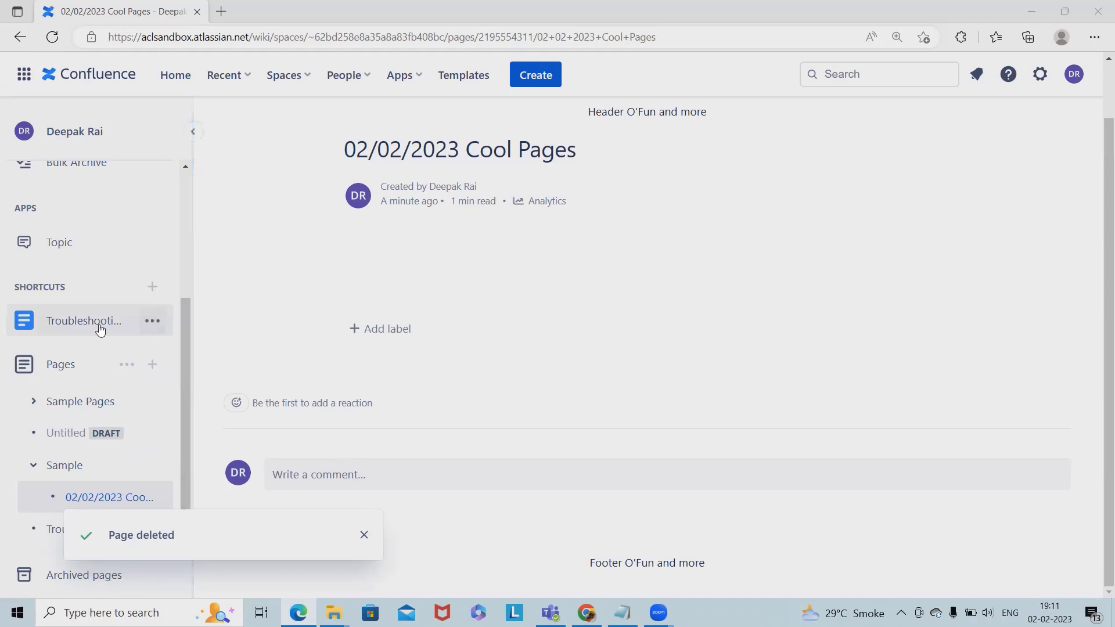
pyautogui.scroll(3, 93, 331)
pyautogui.scroll(1, 79, 351)
# Go to the space settings and open the Automation rules list
pyautogui.click(79, 351)
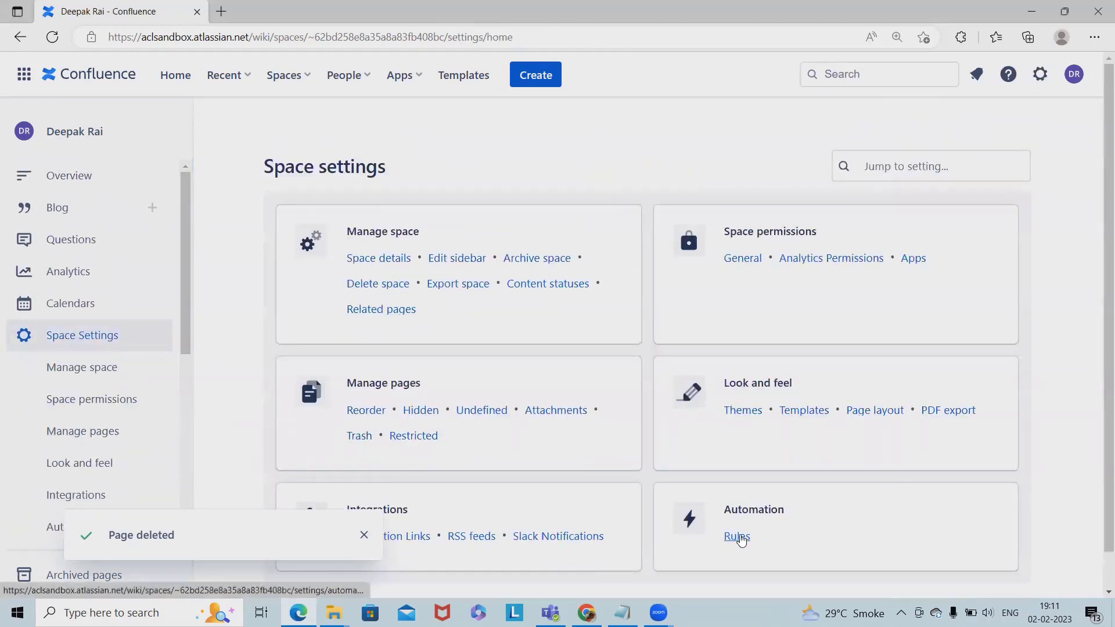
pyautogui.click(736, 535)
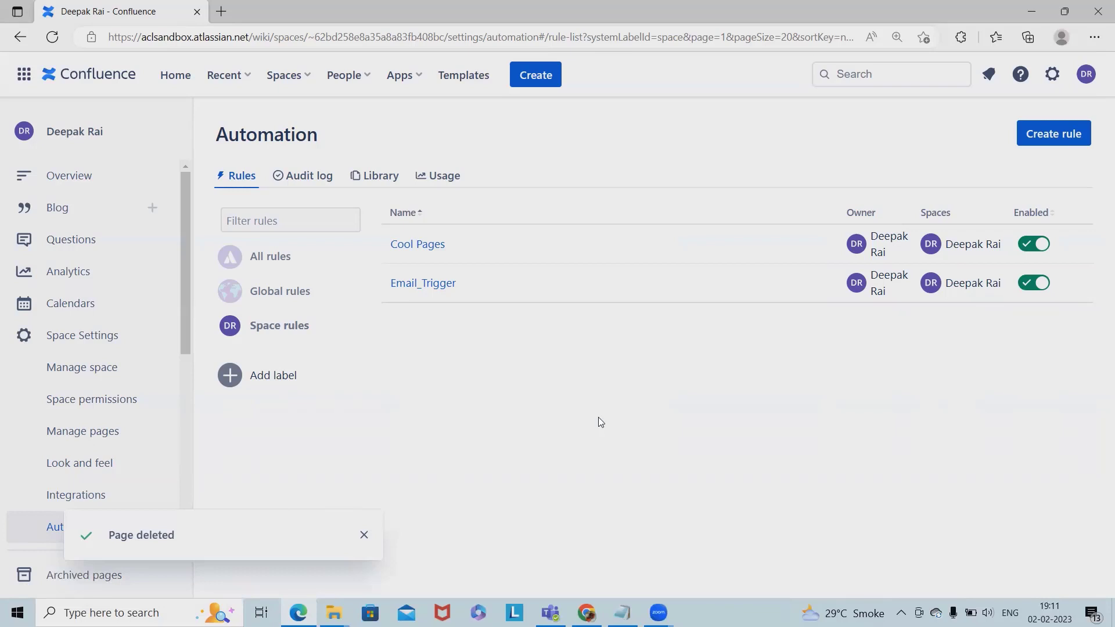
# Create a new automation rule triggered when a page is published
pyautogui.click(1057, 138)
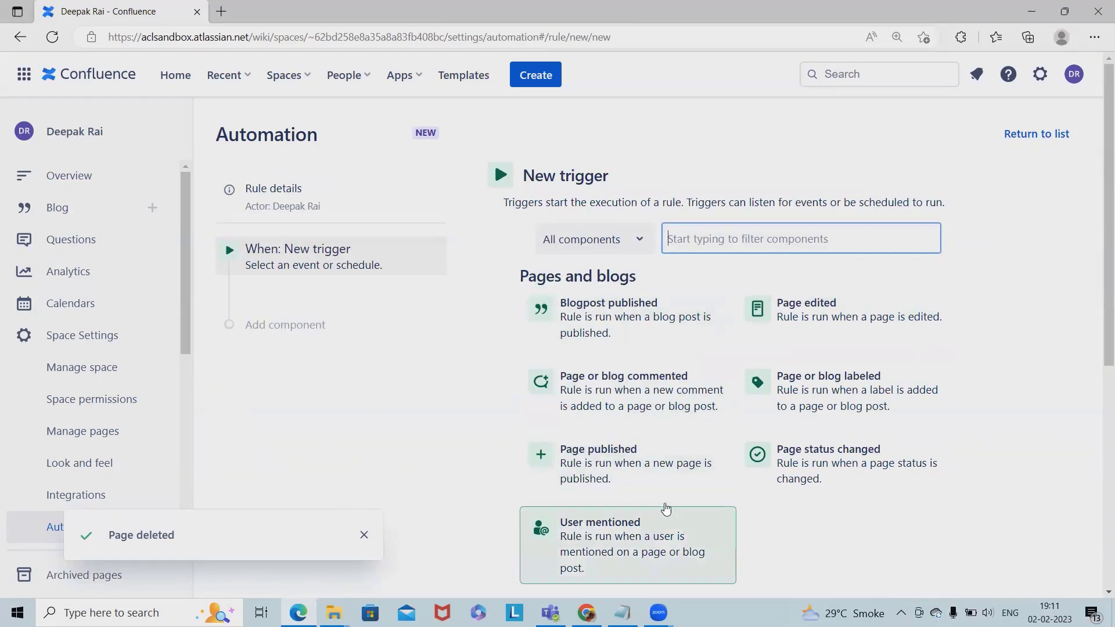
pyautogui.click(652, 477)
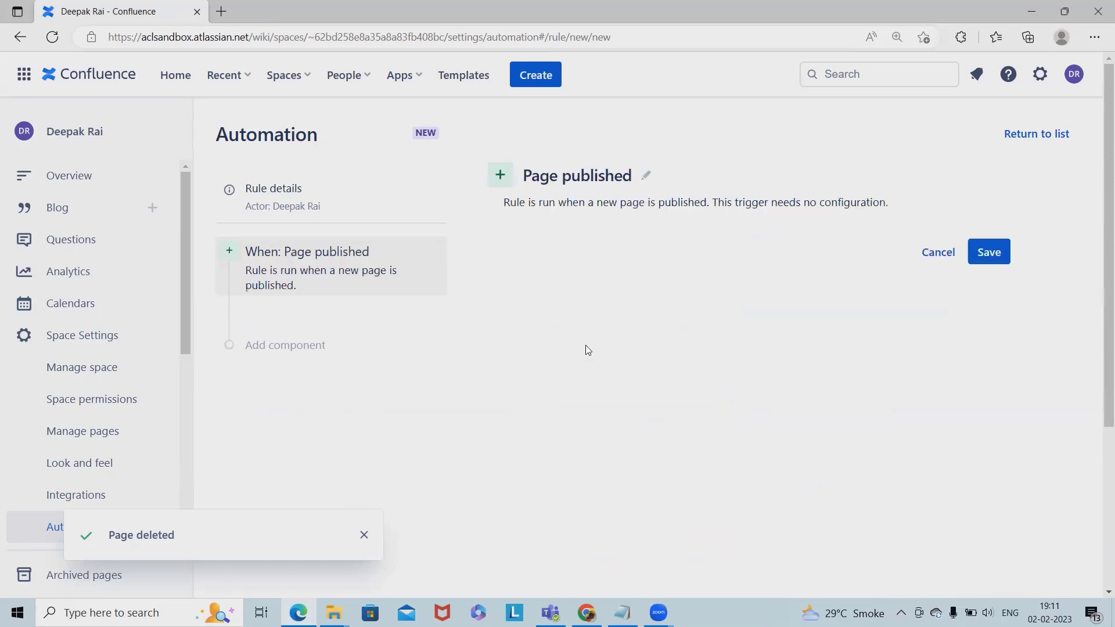
pyautogui.click(990, 253)
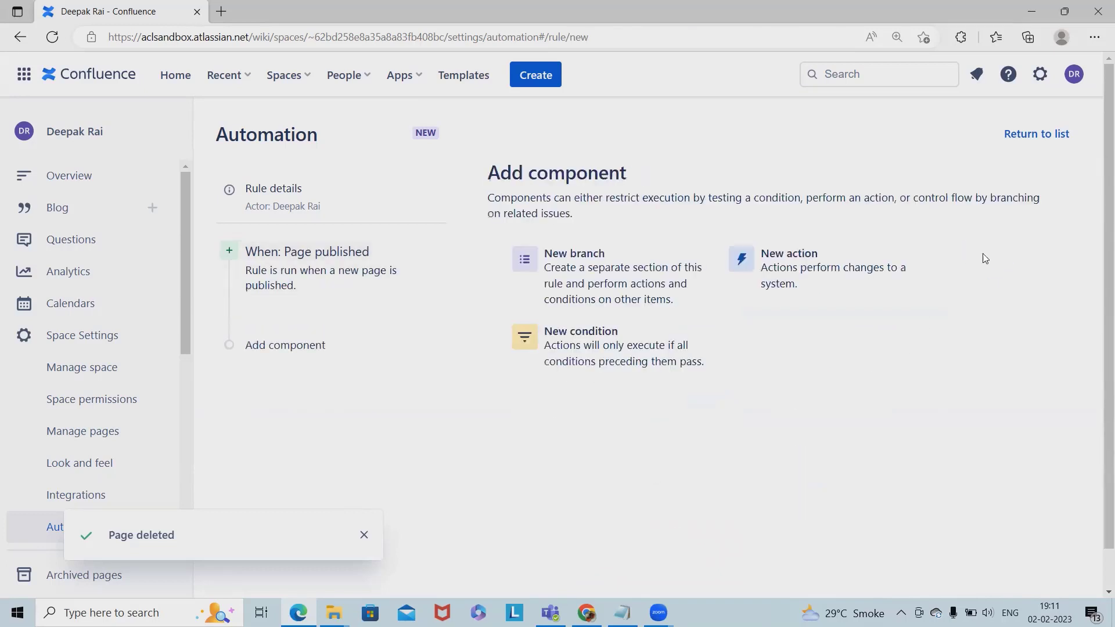
# Add an Advanced compare condition: {{page.title}} equals Scrum Master
pyautogui.click(601, 365)
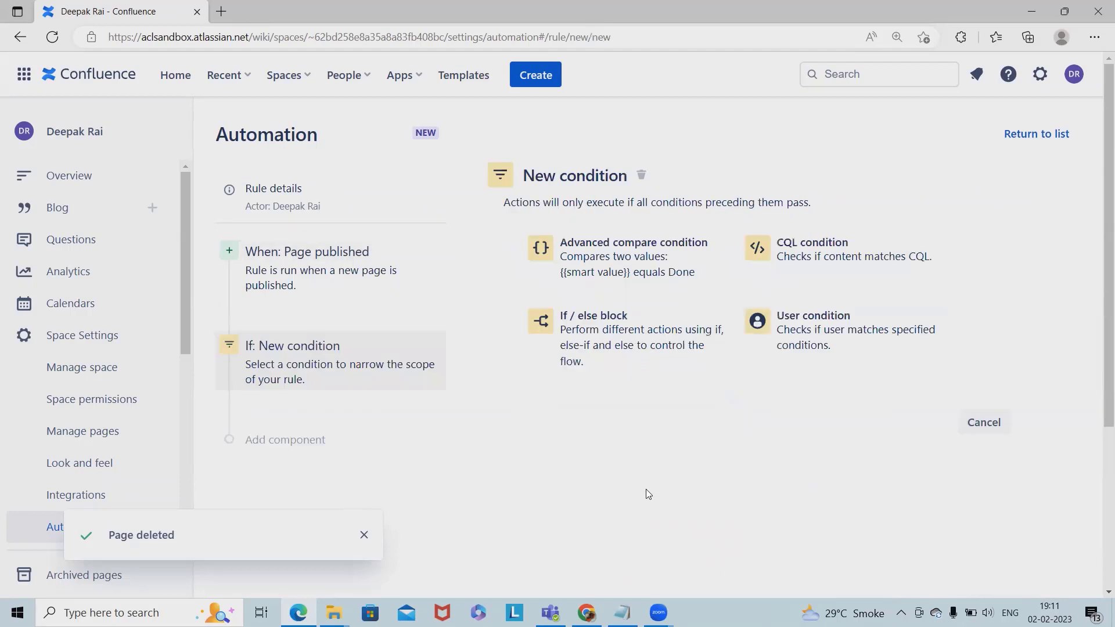
pyautogui.click(635, 276)
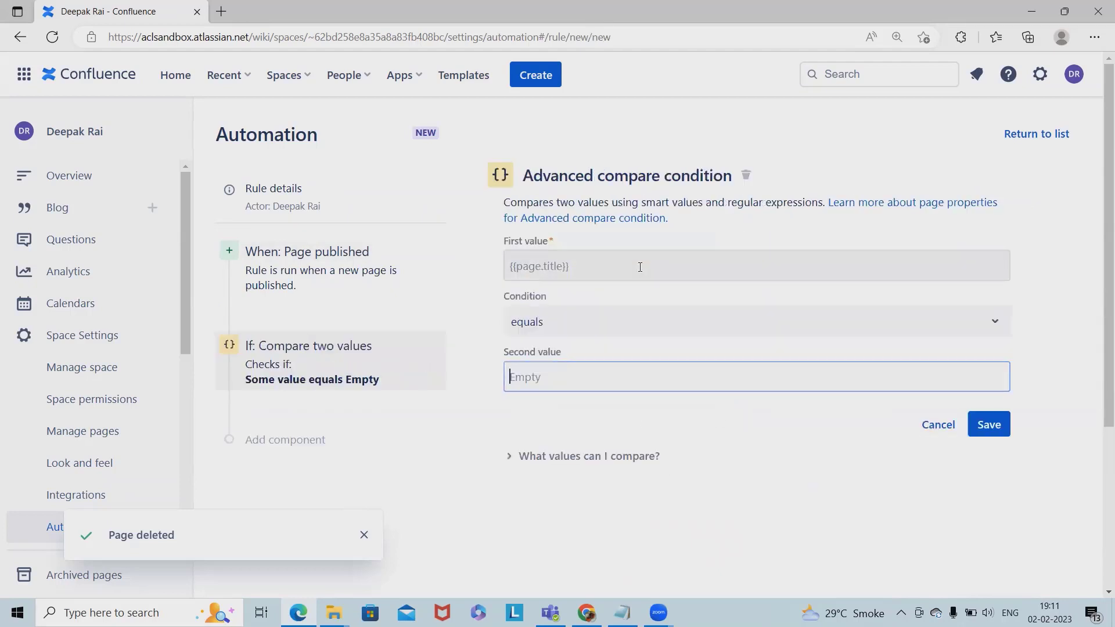
pyautogui.click(590, 264)
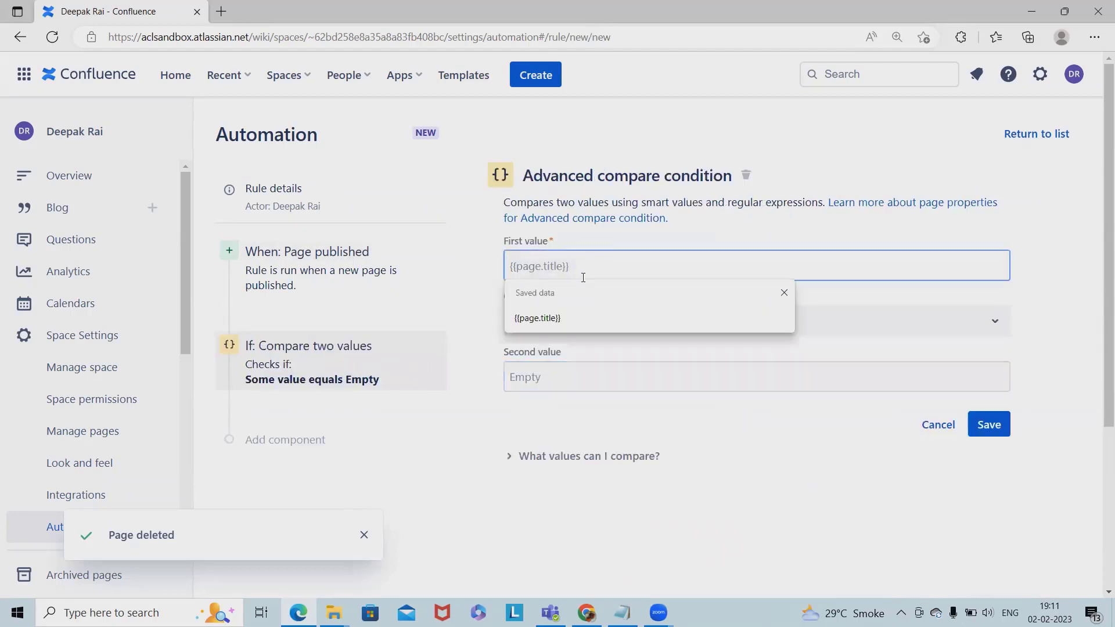
pyautogui.click(551, 318)
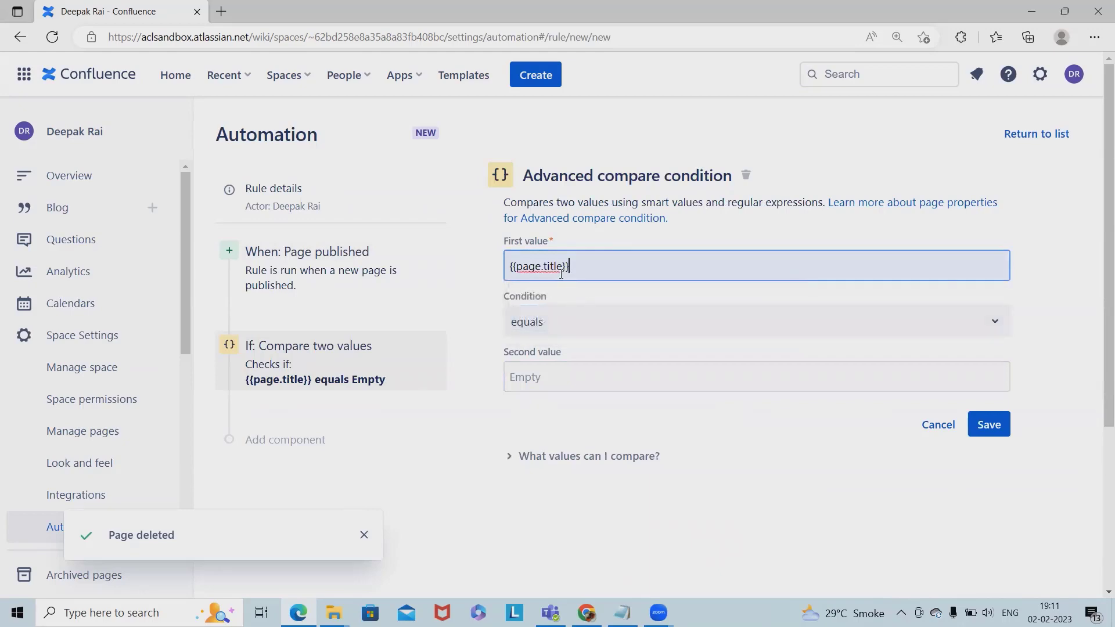
pyautogui.click(564, 388)
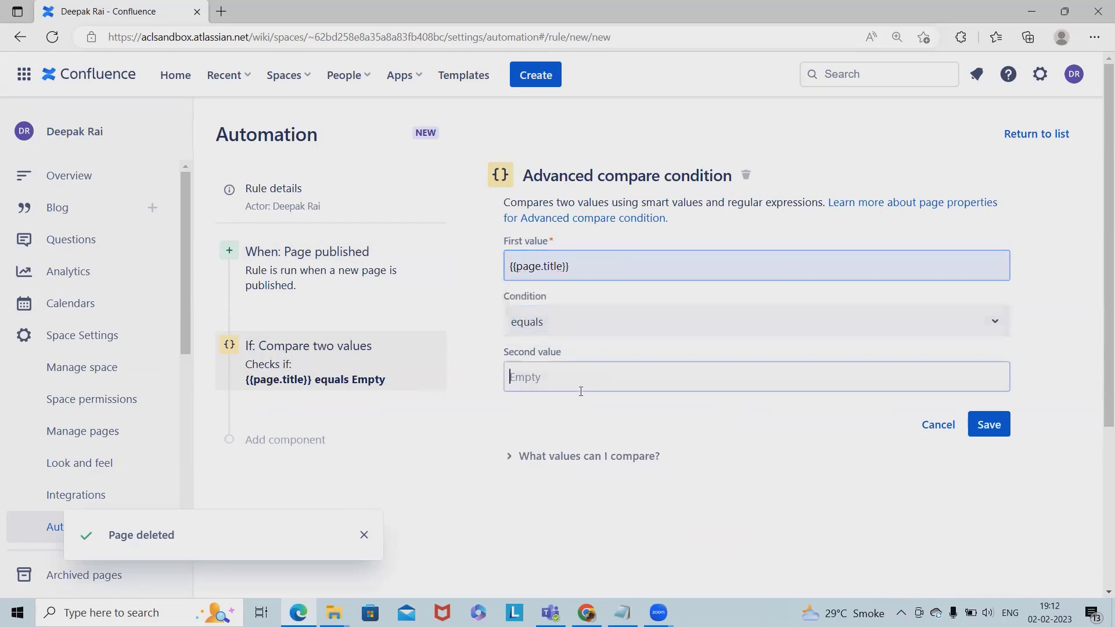
pyautogui.write('Scrum Ma')
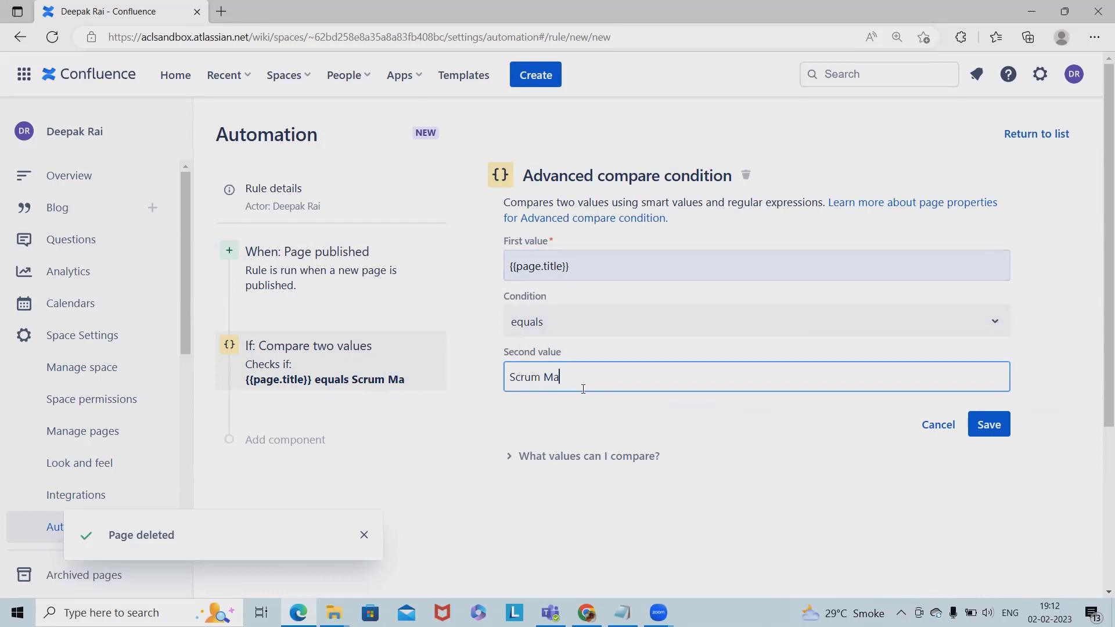
pyautogui.write('ster')
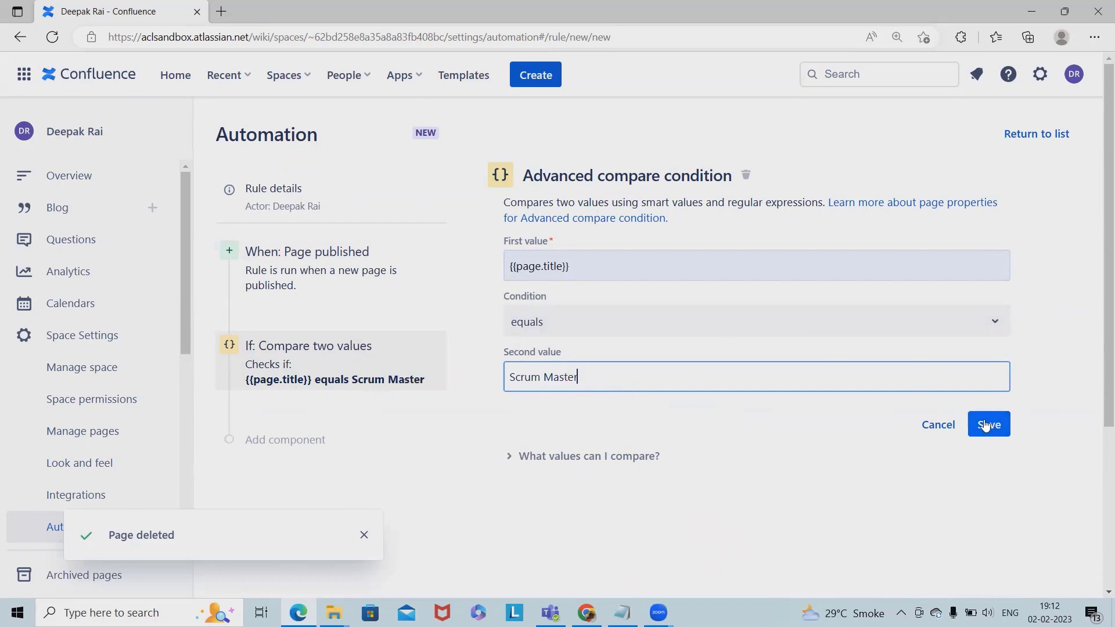
pyautogui.click(989, 424)
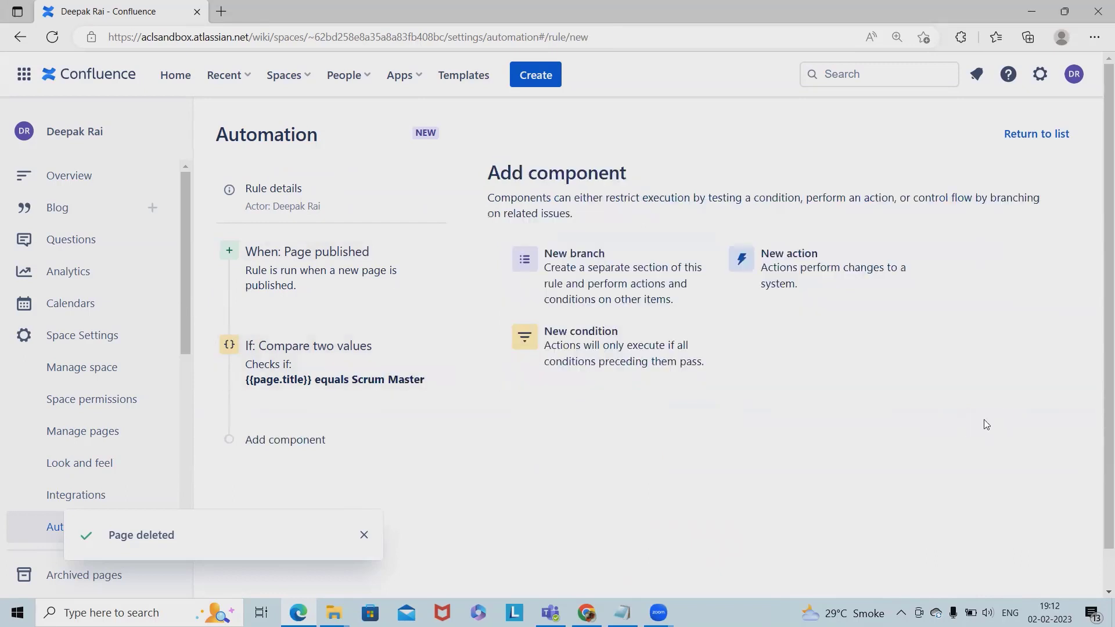
# Discard the extra empty condition and add a Copy page action
pyautogui.click(625, 359)
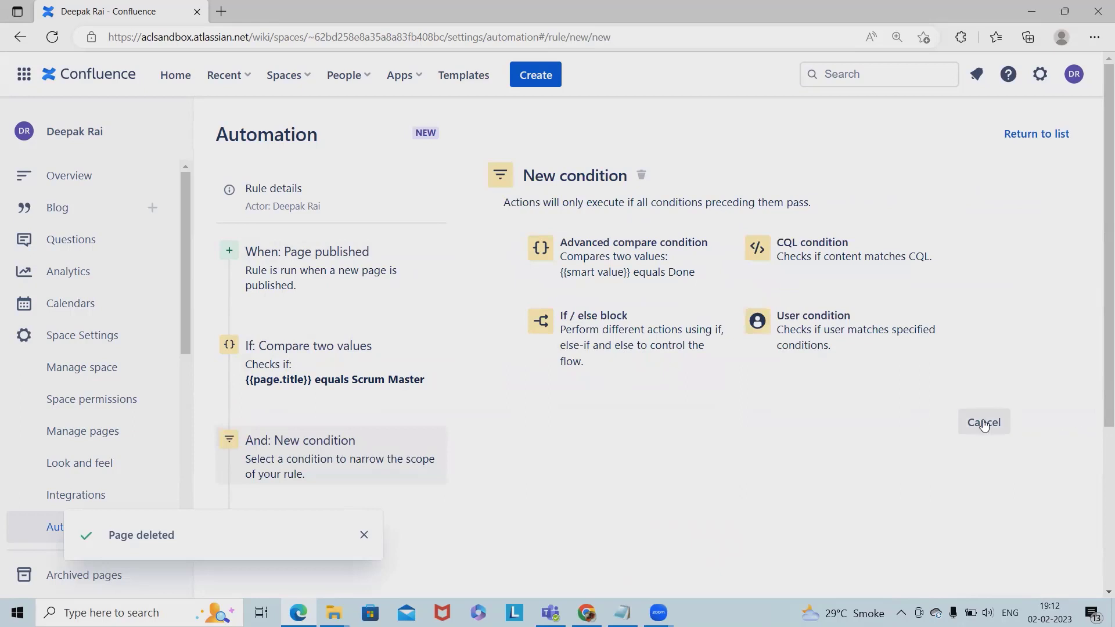
pyautogui.click(434, 441)
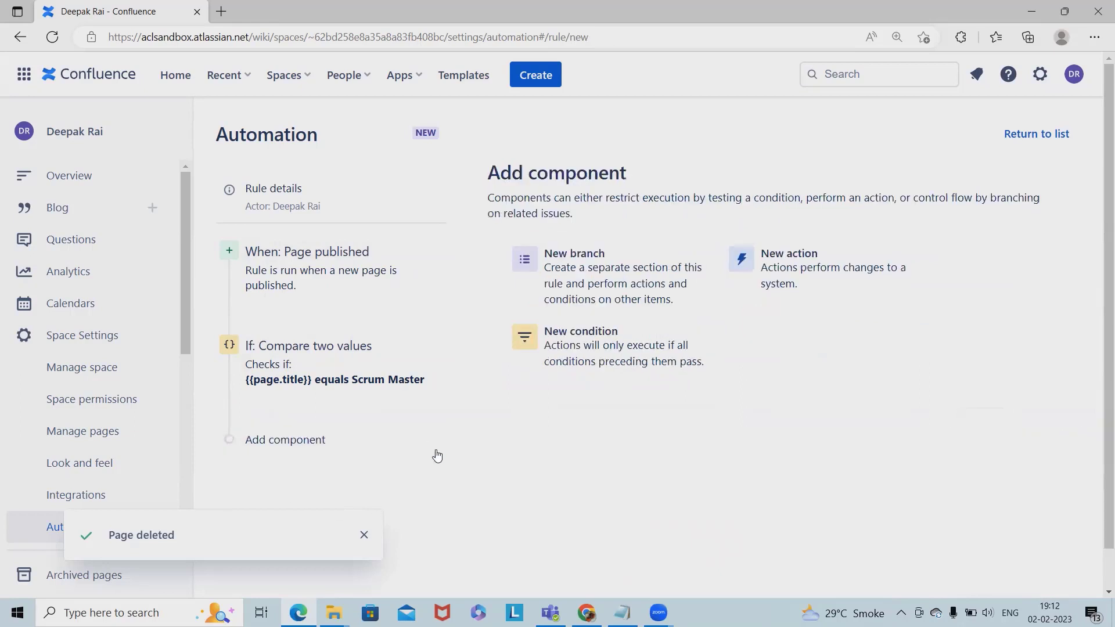
pyautogui.click(808, 293)
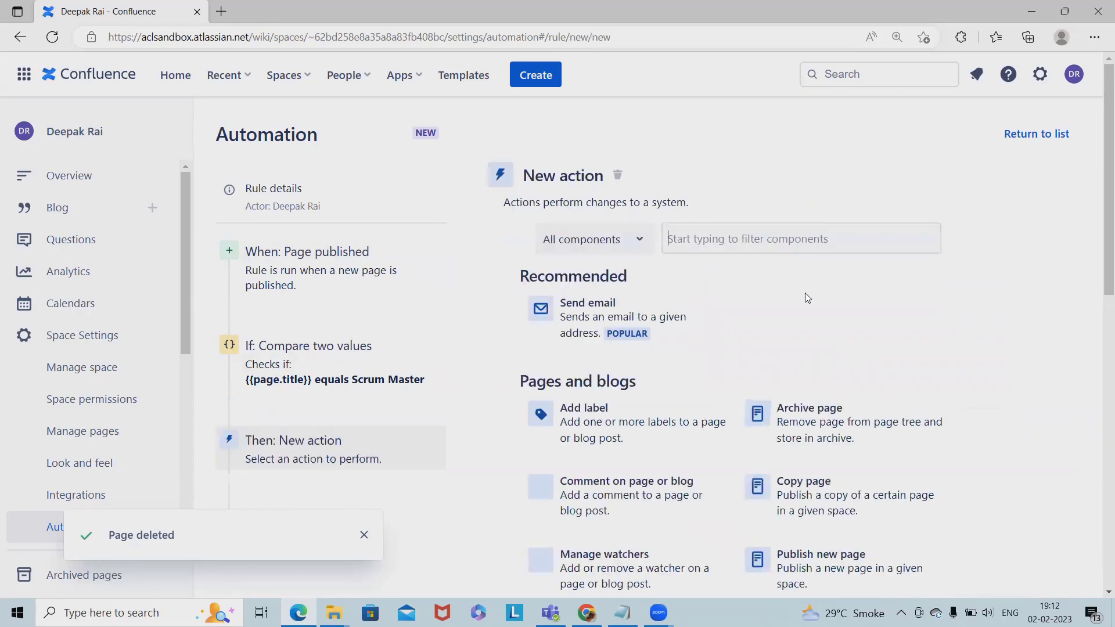
pyautogui.scroll(-3, 608, 539)
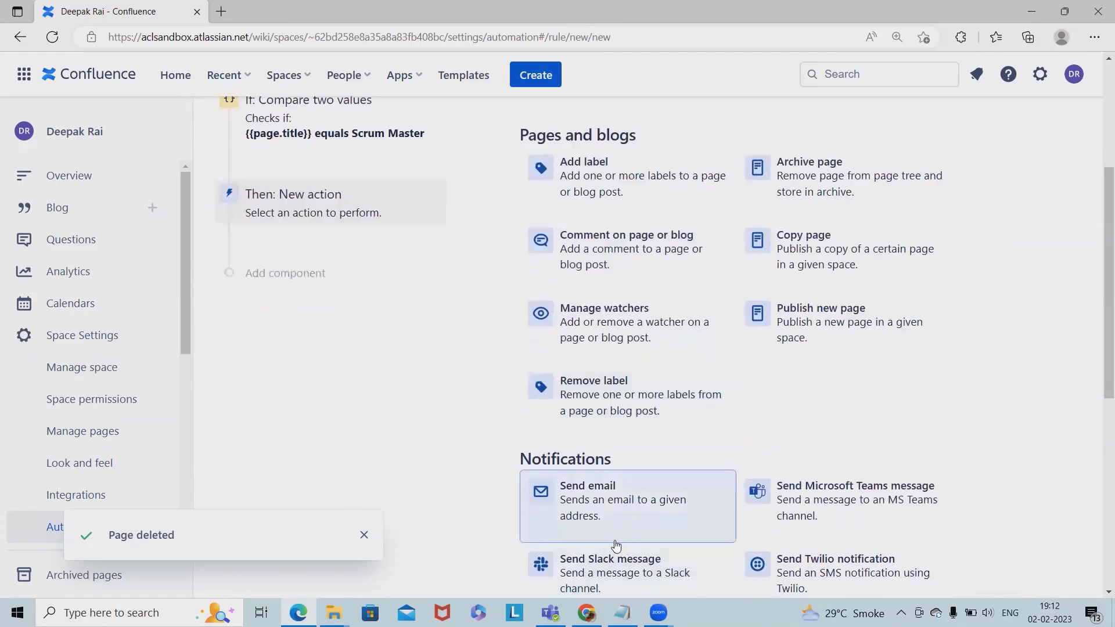
pyautogui.scroll(-3, 632, 521)
pyautogui.scroll(3, 638, 518)
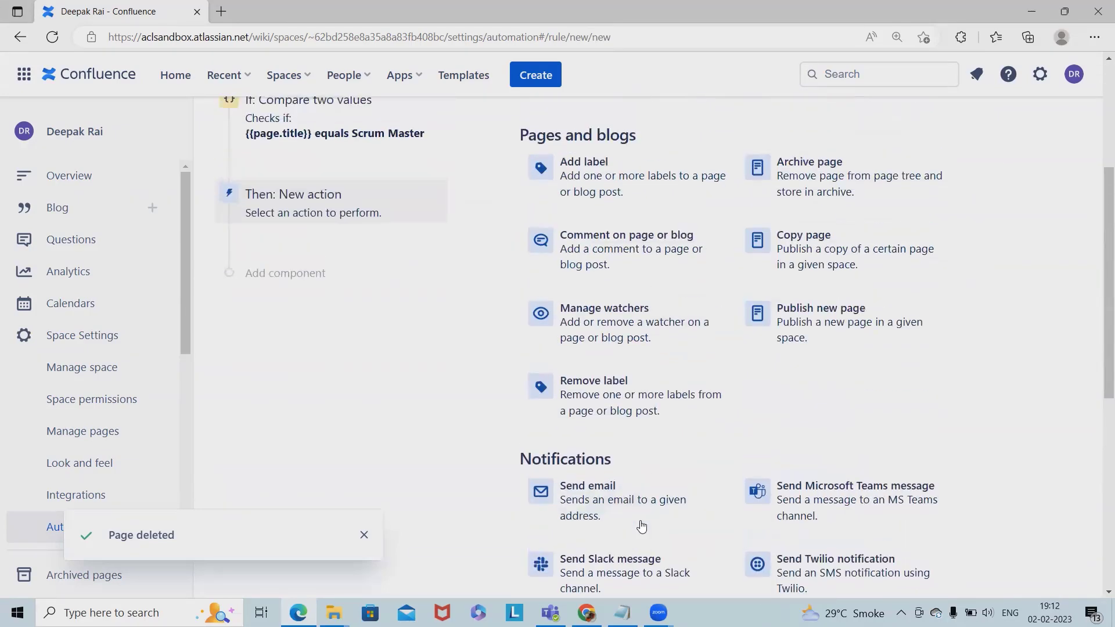
pyautogui.scroll(2, 665, 502)
pyautogui.click(832, 429)
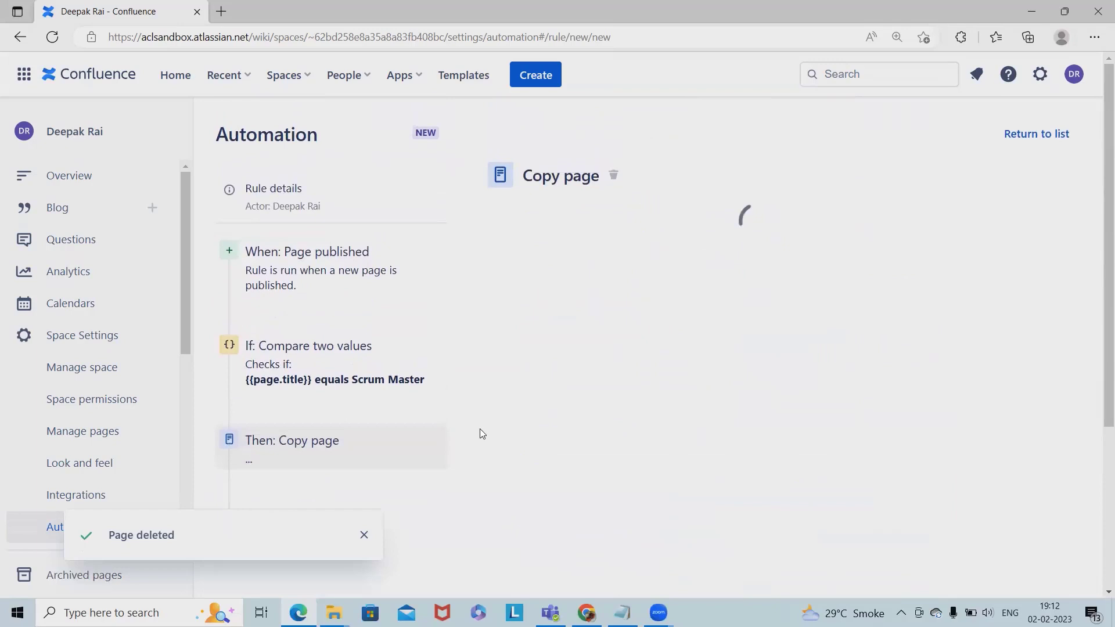
# Set the copy destination to the Deepak Rai space with Sample as parent page
pyautogui.click(755, 270)
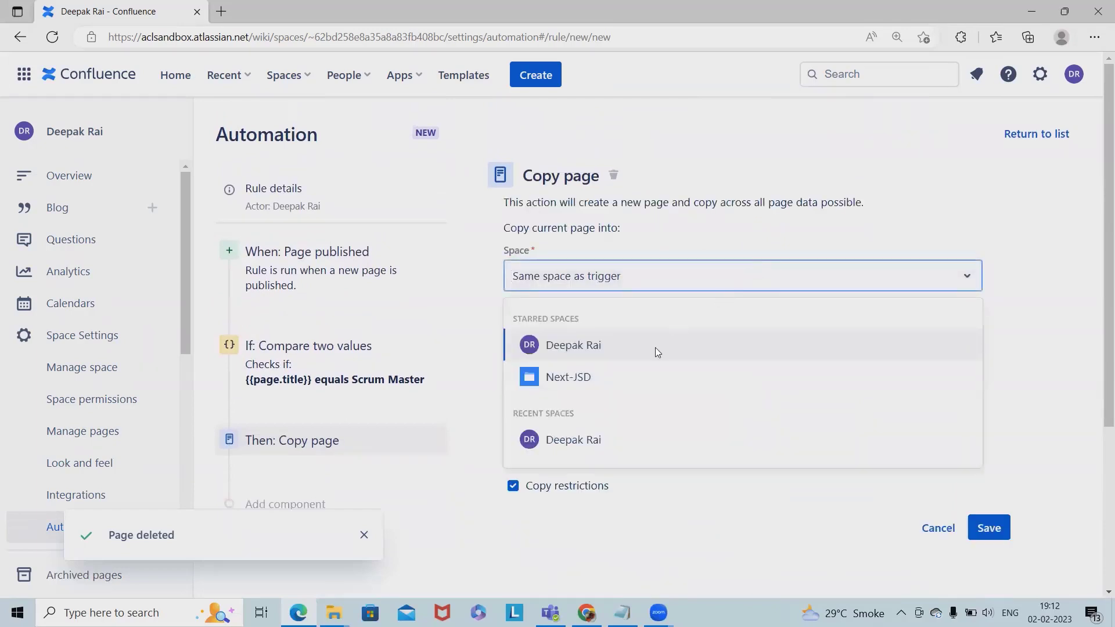
pyautogui.click(604, 348)
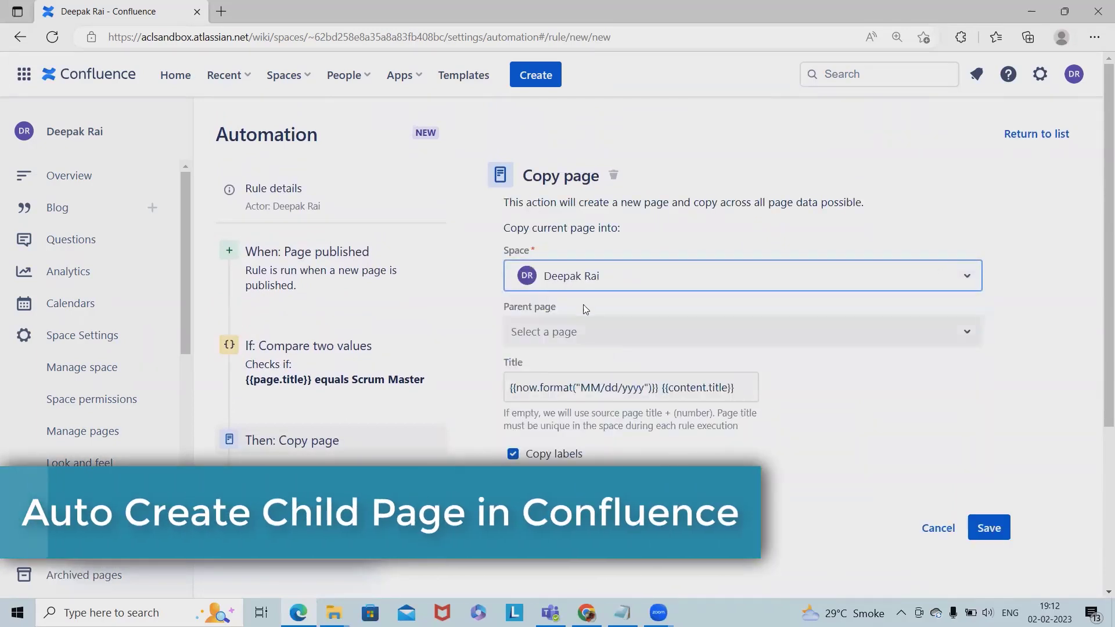
pyautogui.click(615, 346)
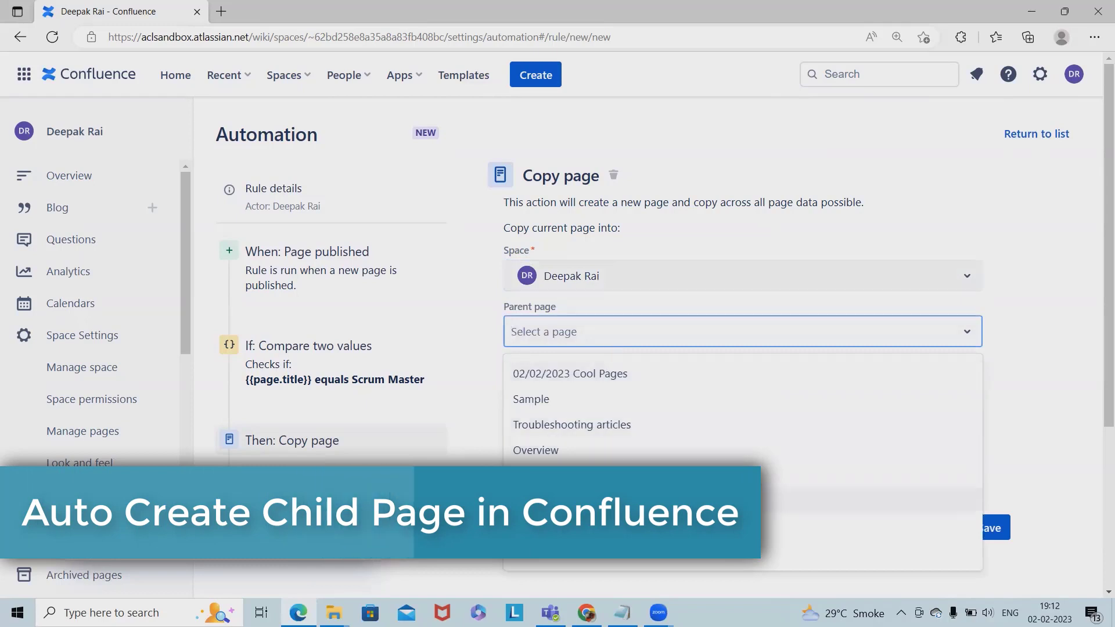
pyautogui.click(578, 400)
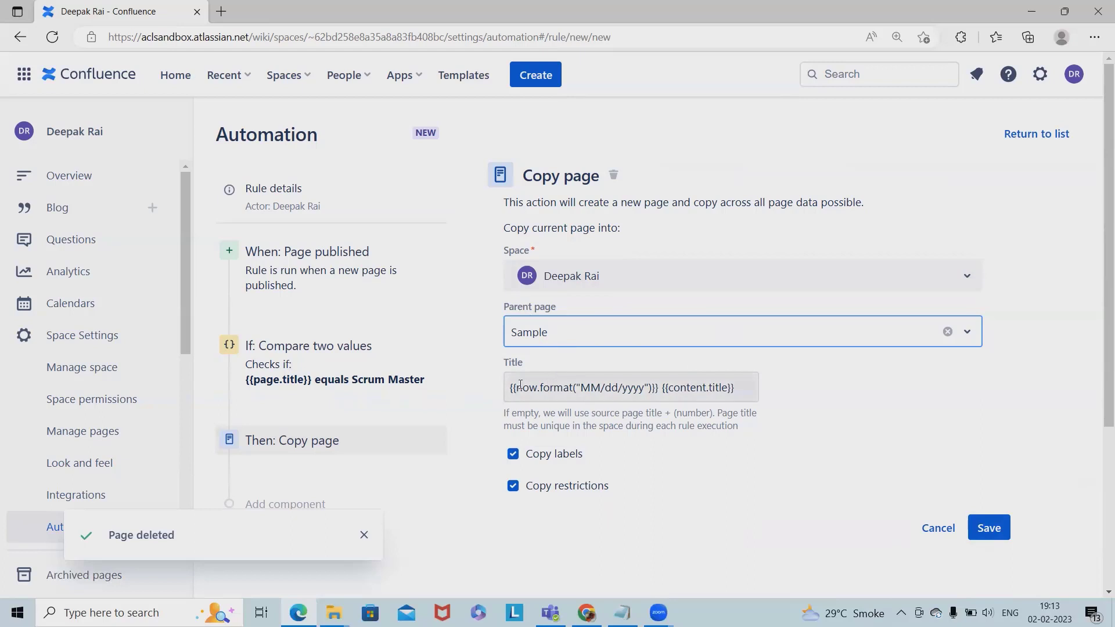
# Finish the date-prefixed title expression and save the Copy page action
pyautogui.click(556, 388)
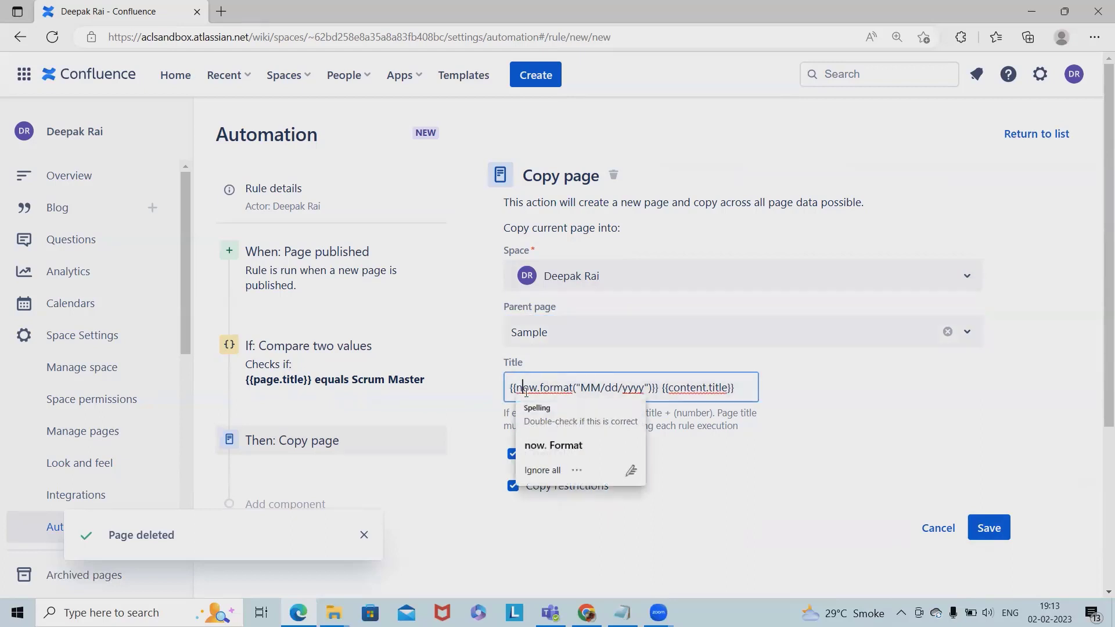
pyautogui.click(608, 387)
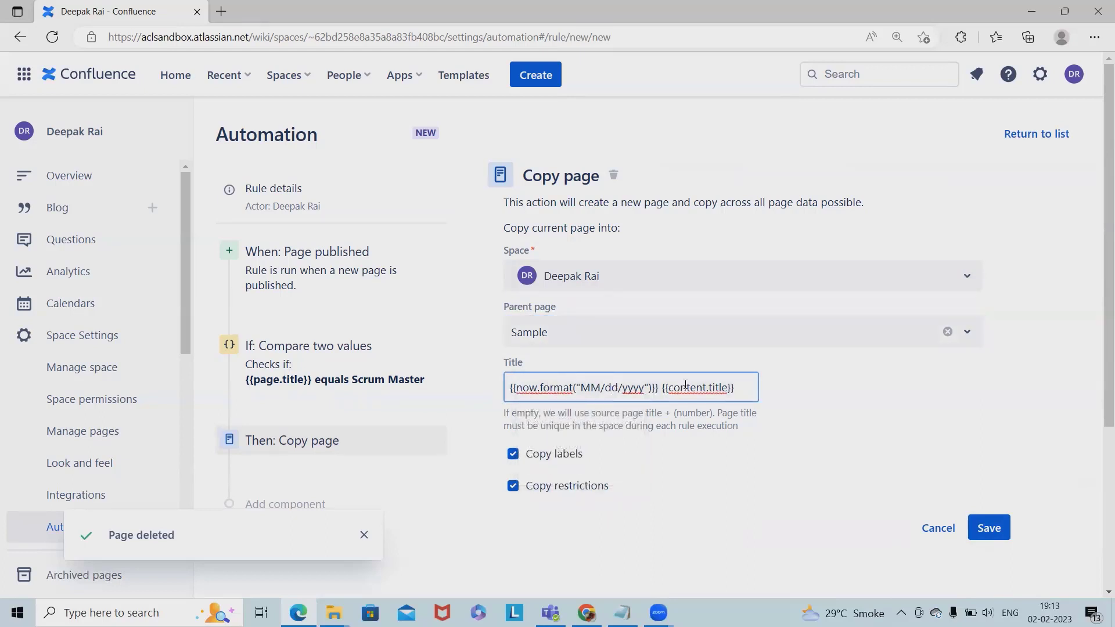
pyautogui.moveTo(335, 363)
pyautogui.click(994, 534)
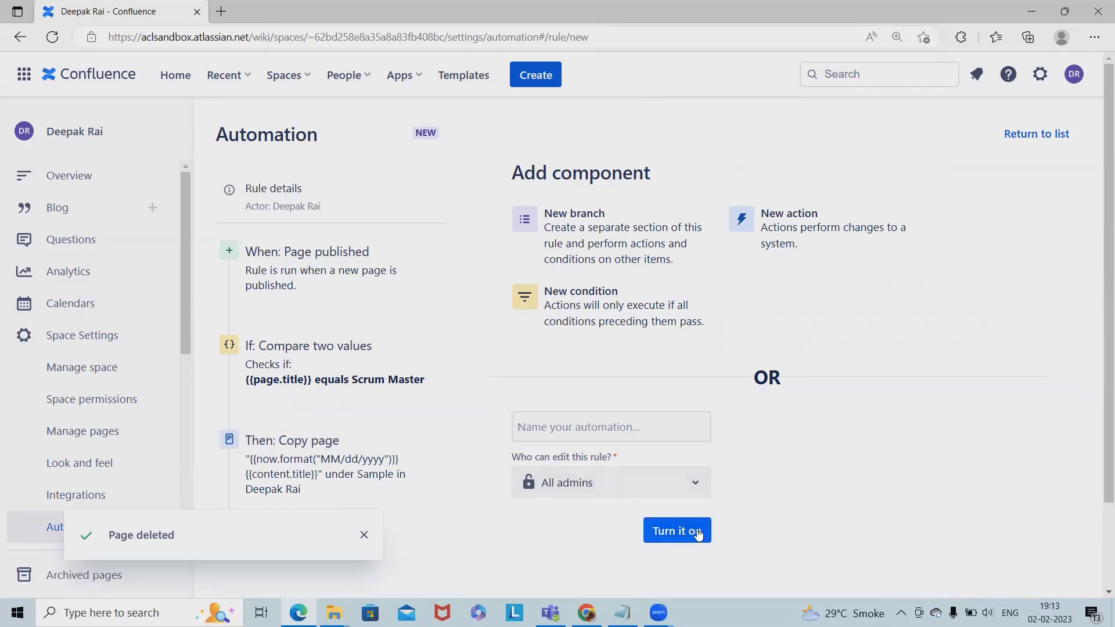
# Name the rule 'Scrum Master' and turn it on
pyautogui.click(698, 533)
pyautogui.click(629, 432)
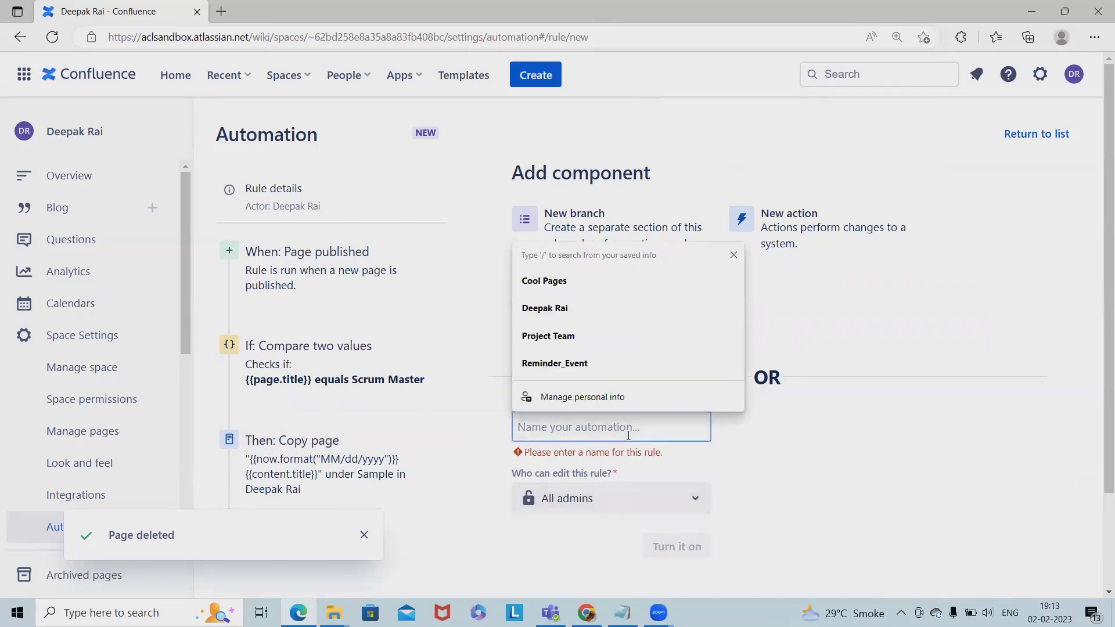
pyautogui.write('Scrum Master')
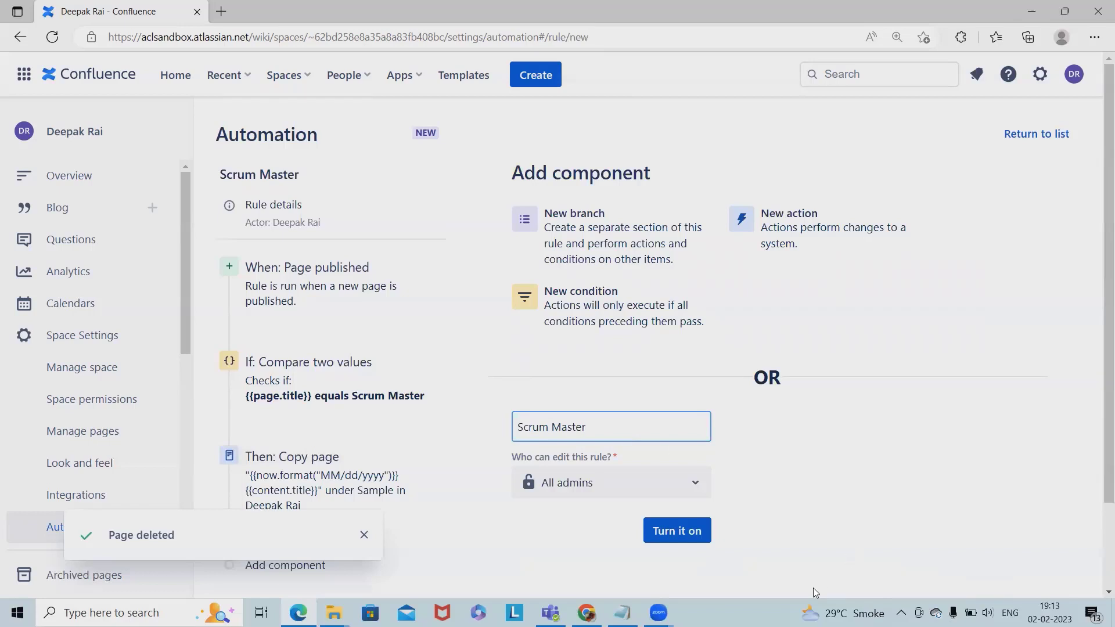
pyautogui.click(684, 533)
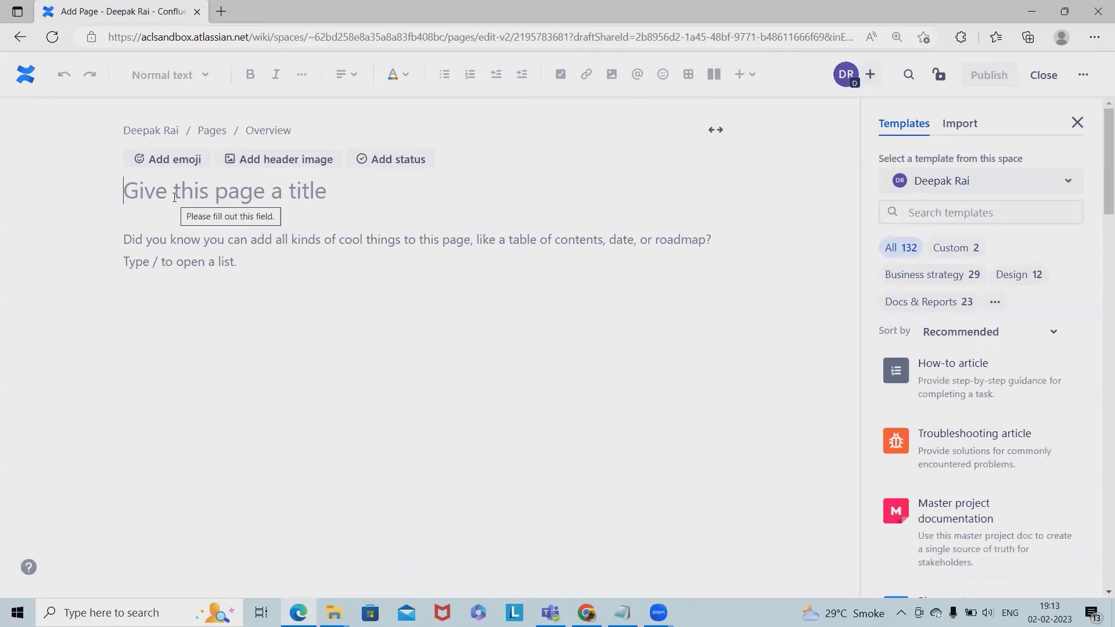
pyautogui.write('Scru')
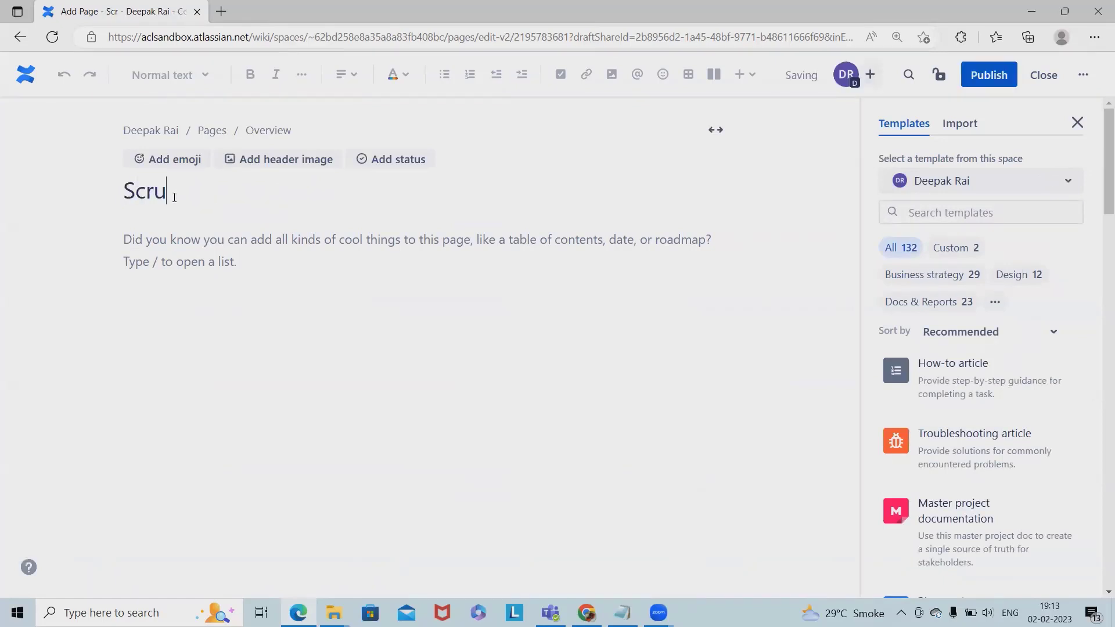
pyautogui.write('m Master')
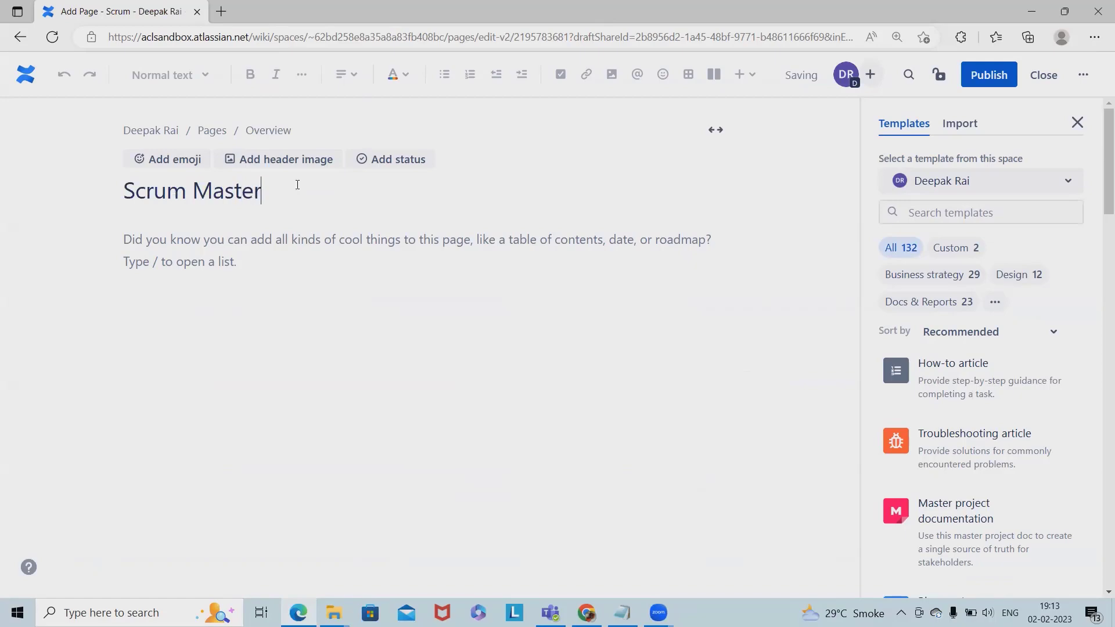
pyautogui.scroll(-3, 976, 393)
# Fill the Scrum Master page from a template and publish it
pyautogui.click(976, 218)
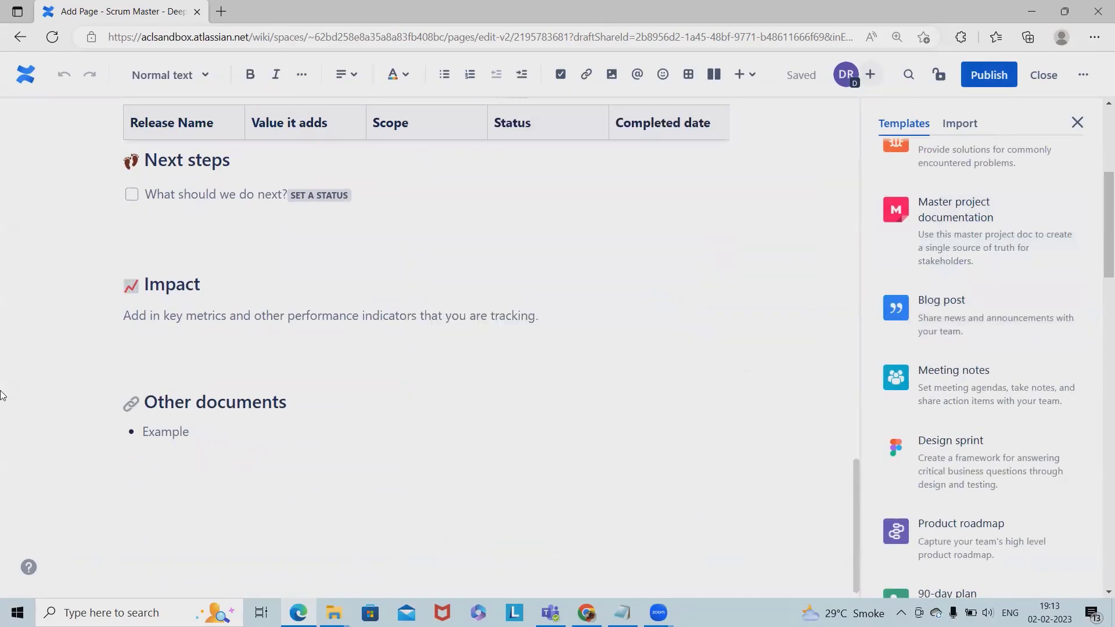
pyautogui.scroll(5, 379, 435)
pyautogui.scroll(5, 389, 444)
pyautogui.scroll(5, 398, 453)
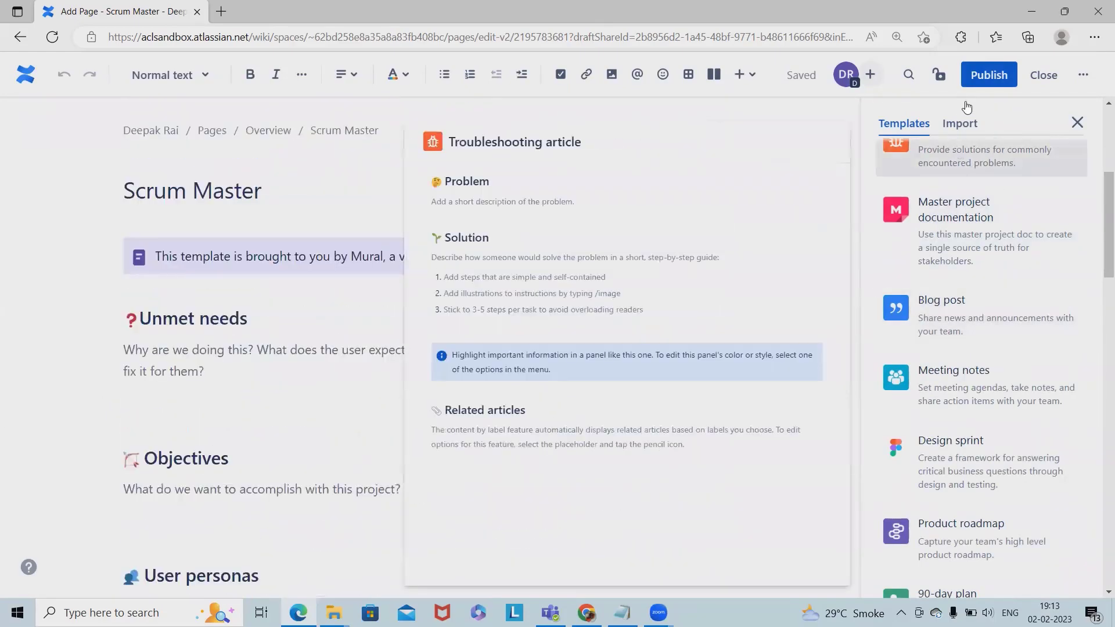
pyautogui.click(983, 75)
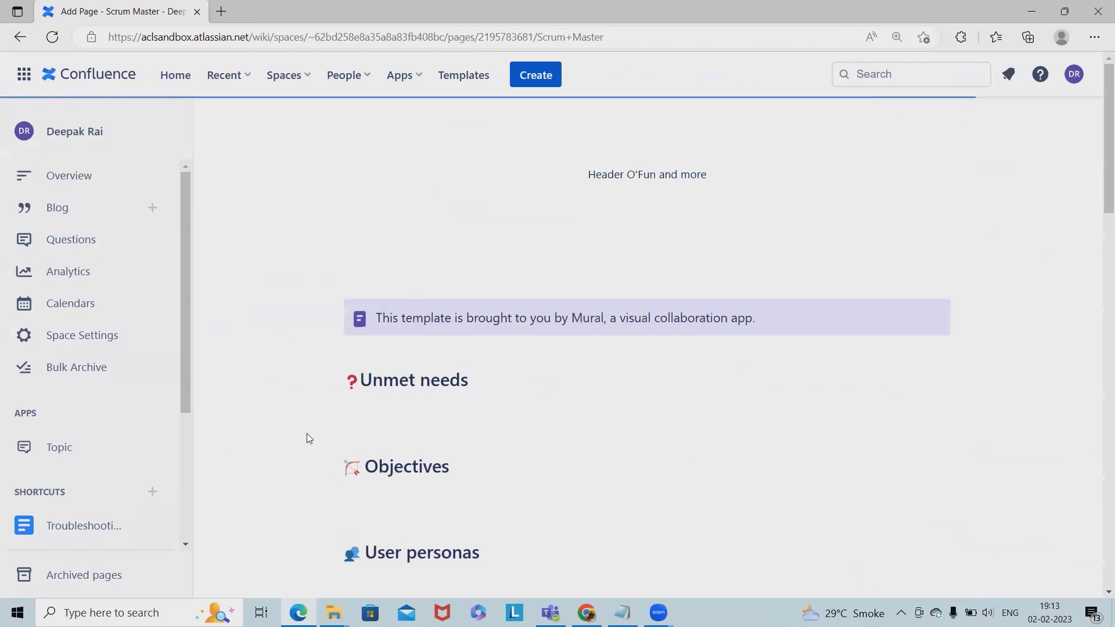
# Reload the page and expand Sample in the page tree to show its 02/02/2023 child
pyautogui.click(52, 36)
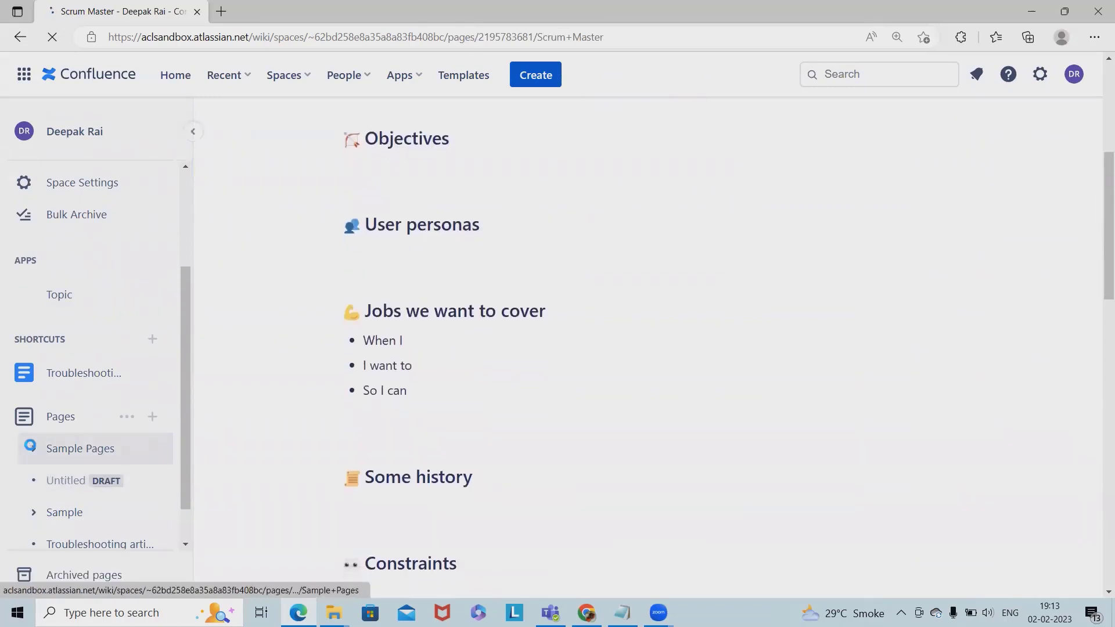
pyautogui.click(34, 450)
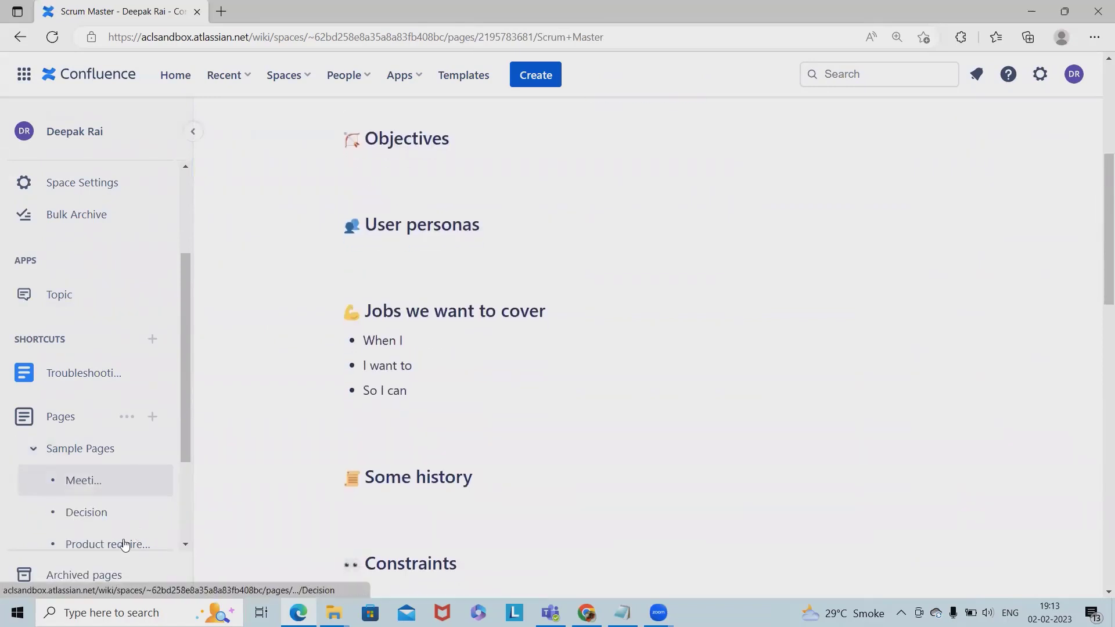
pyautogui.scroll(-2, 124, 523)
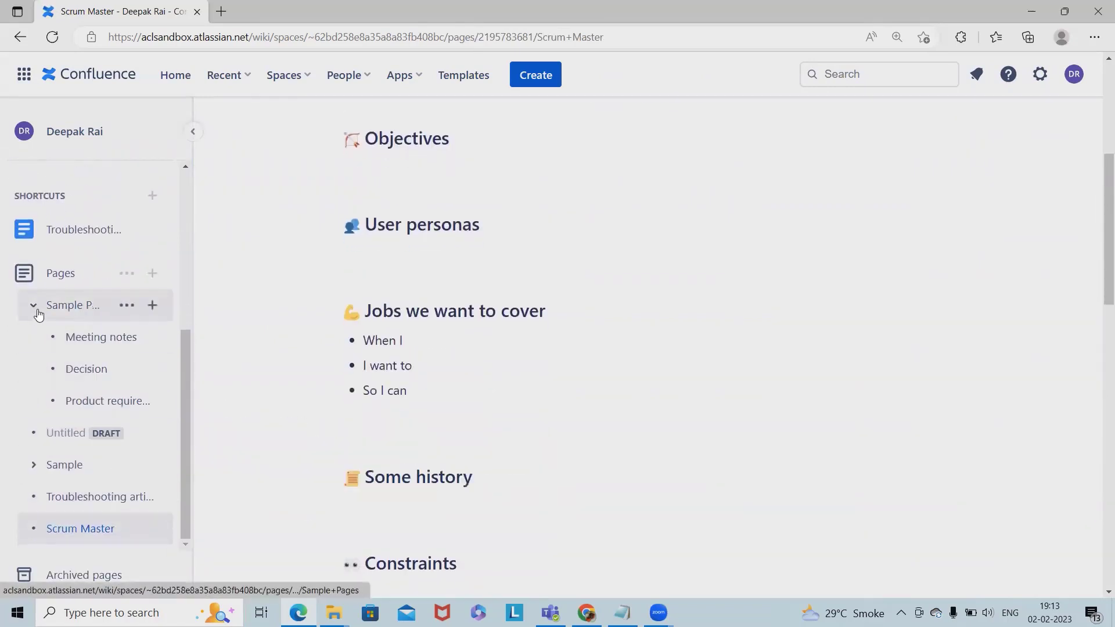
pyautogui.click(35, 306)
pyautogui.scroll(-1, 210, 366)
pyautogui.scroll(-2, 119, 462)
pyautogui.scroll(-2, 164, 489)
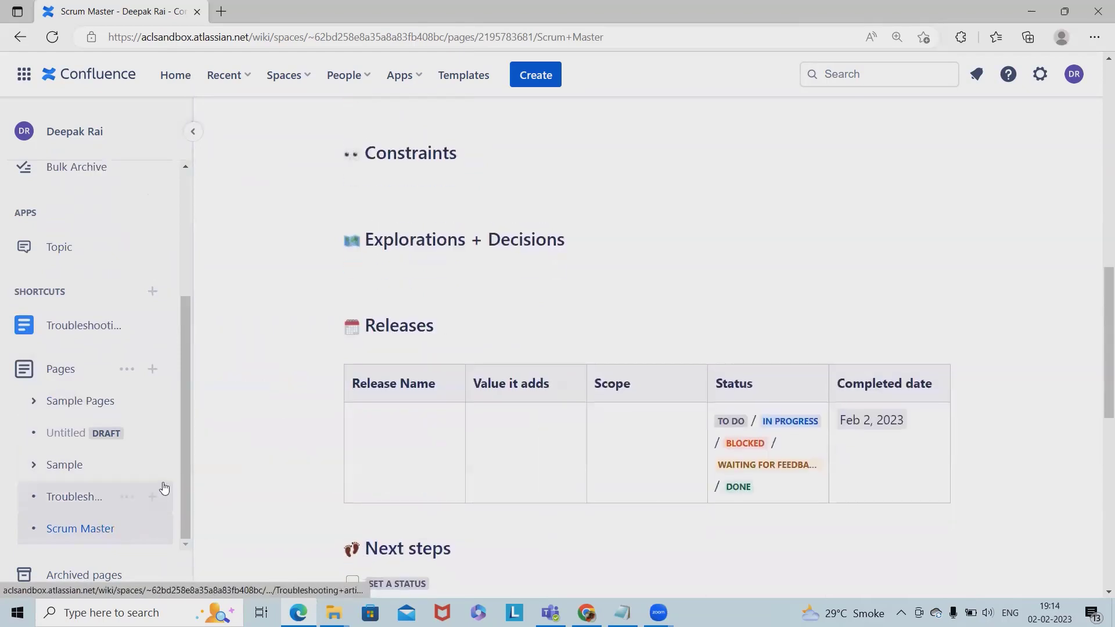
pyautogui.click(33, 469)
pyautogui.scroll(-2, 131, 466)
pyautogui.scroll(-1, 104, 483)
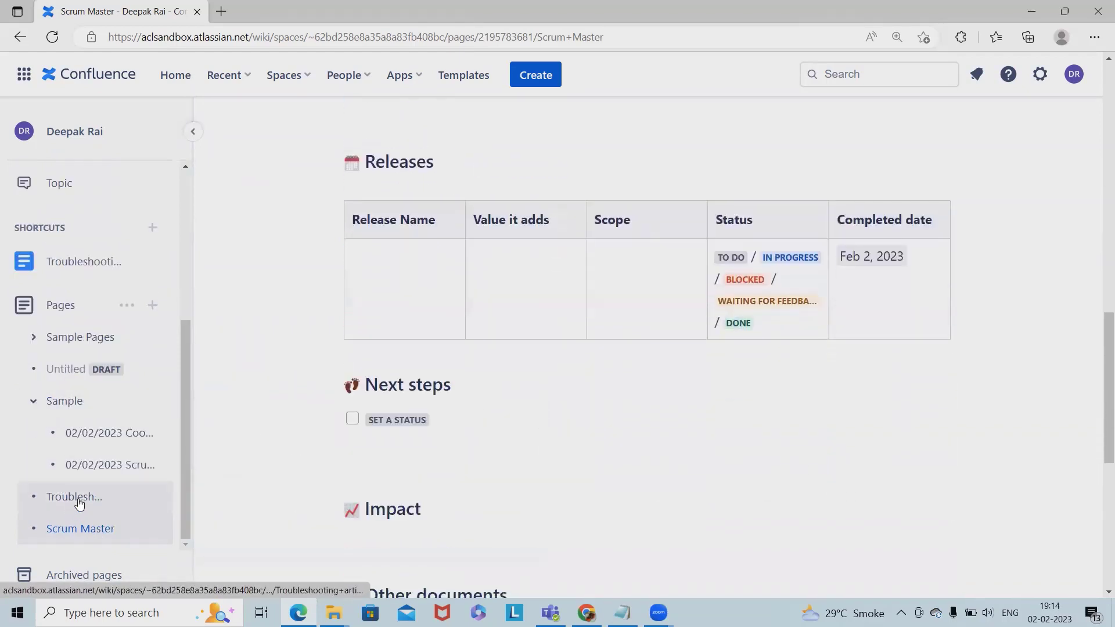
pyautogui.moveTo(96, 464)
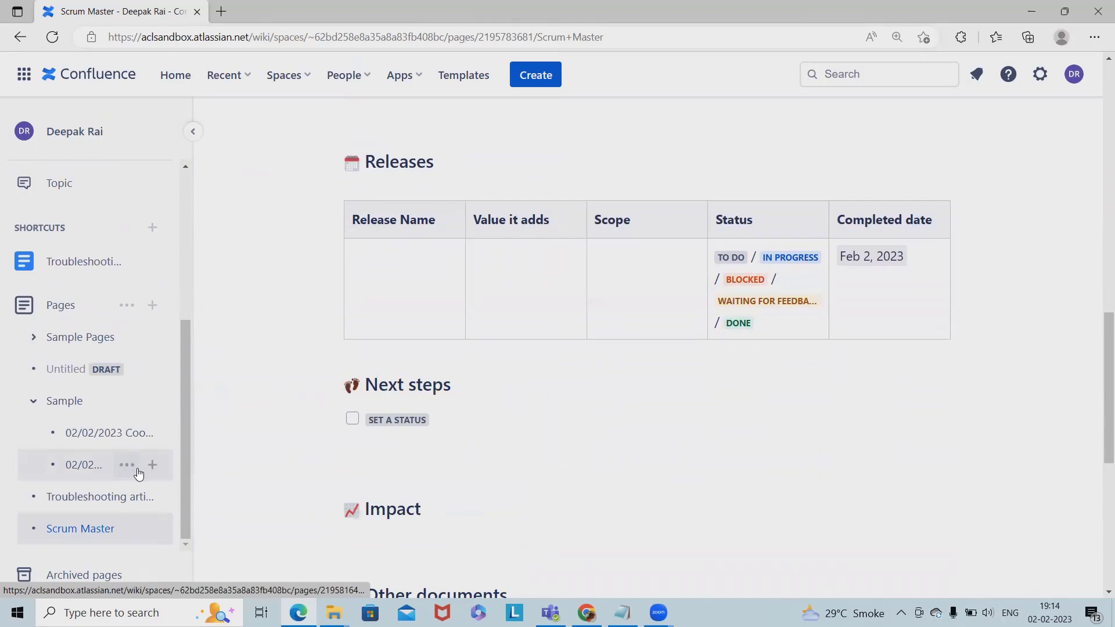
# Open the 02/02/2023 Scrum Master page and review its copied template content
pyautogui.click(93, 470)
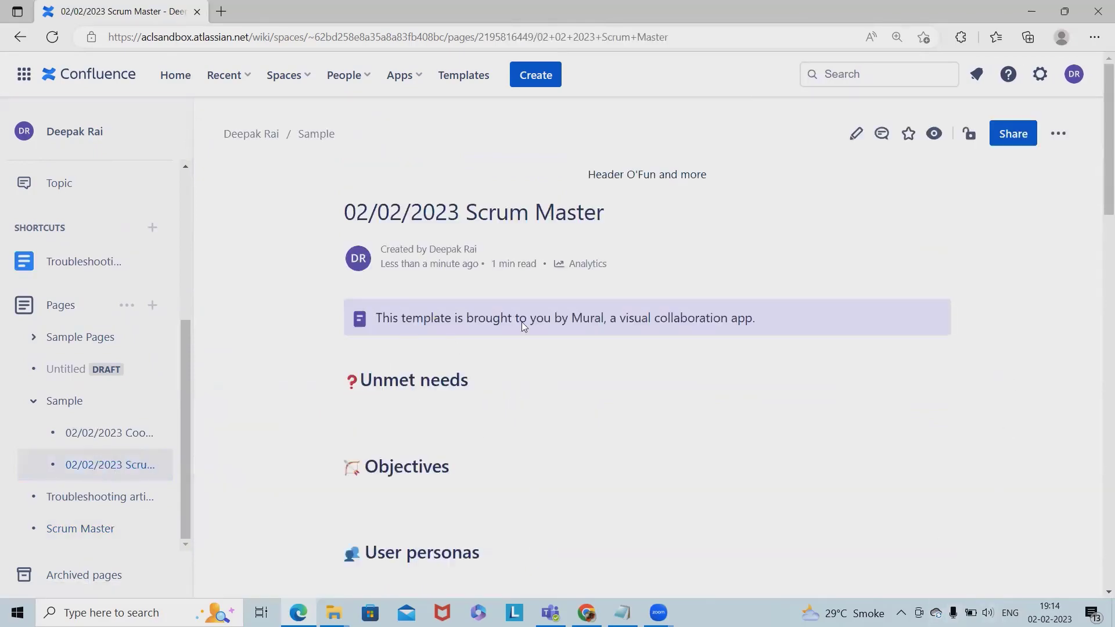
pyautogui.scroll(-4, 555, 406)
pyautogui.scroll(-5, 526, 480)
pyautogui.scroll(-5, 266, 506)
pyautogui.scroll(1, 484, 431)
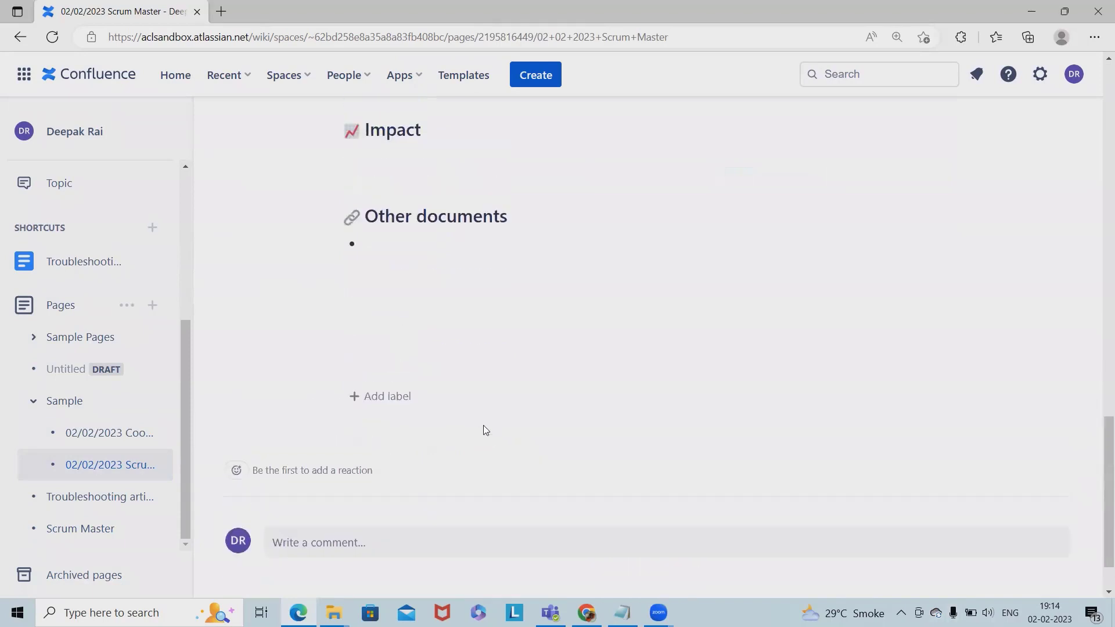